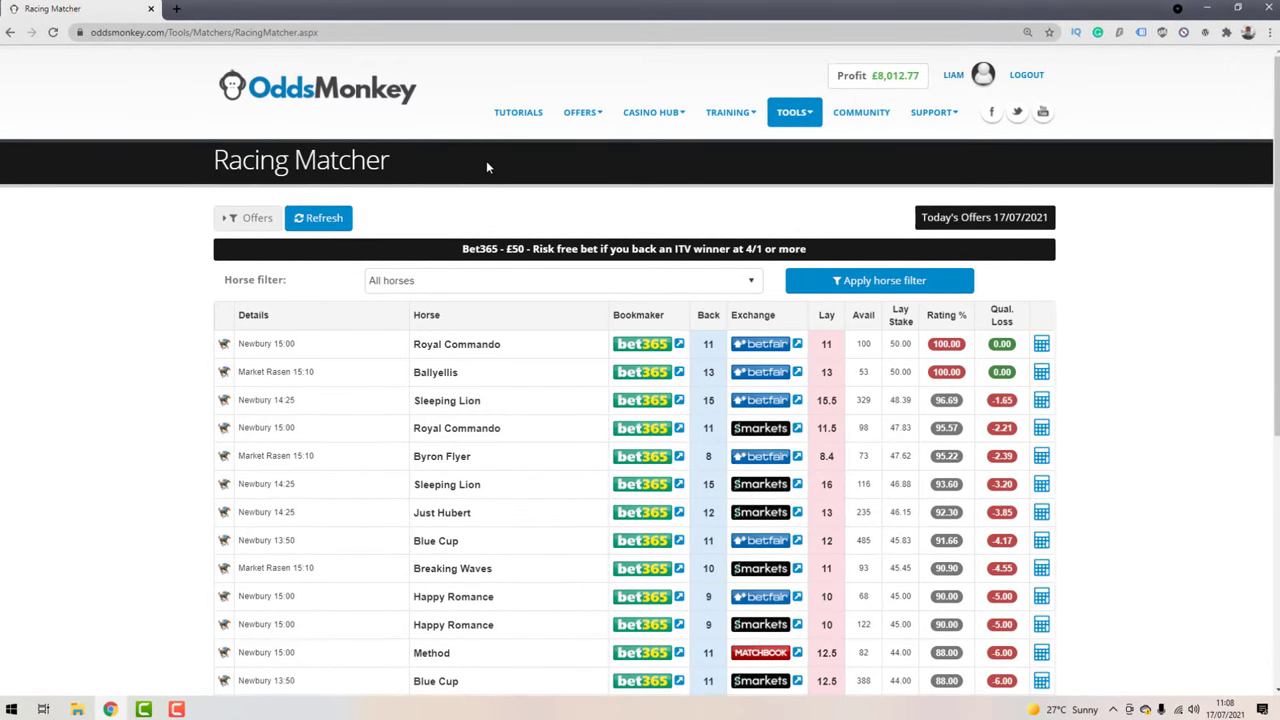
click(316, 218)
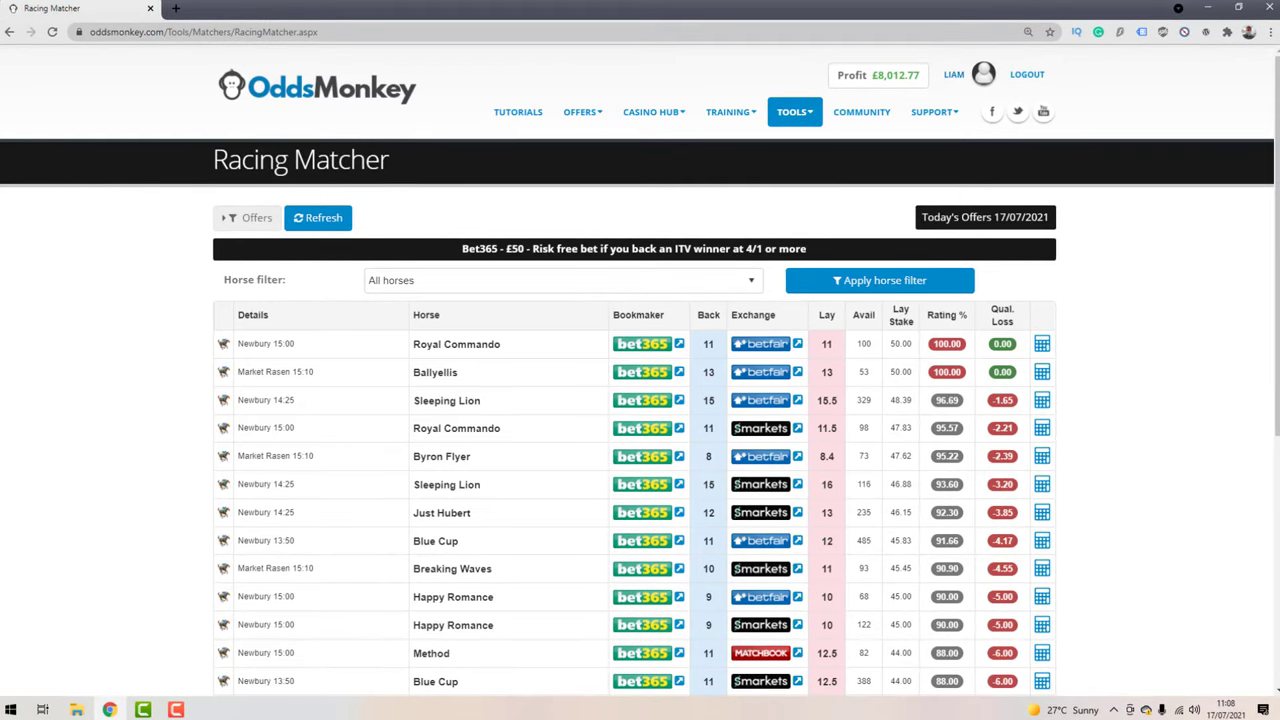
drag(392, 160, 178, 153)
click(178, 154)
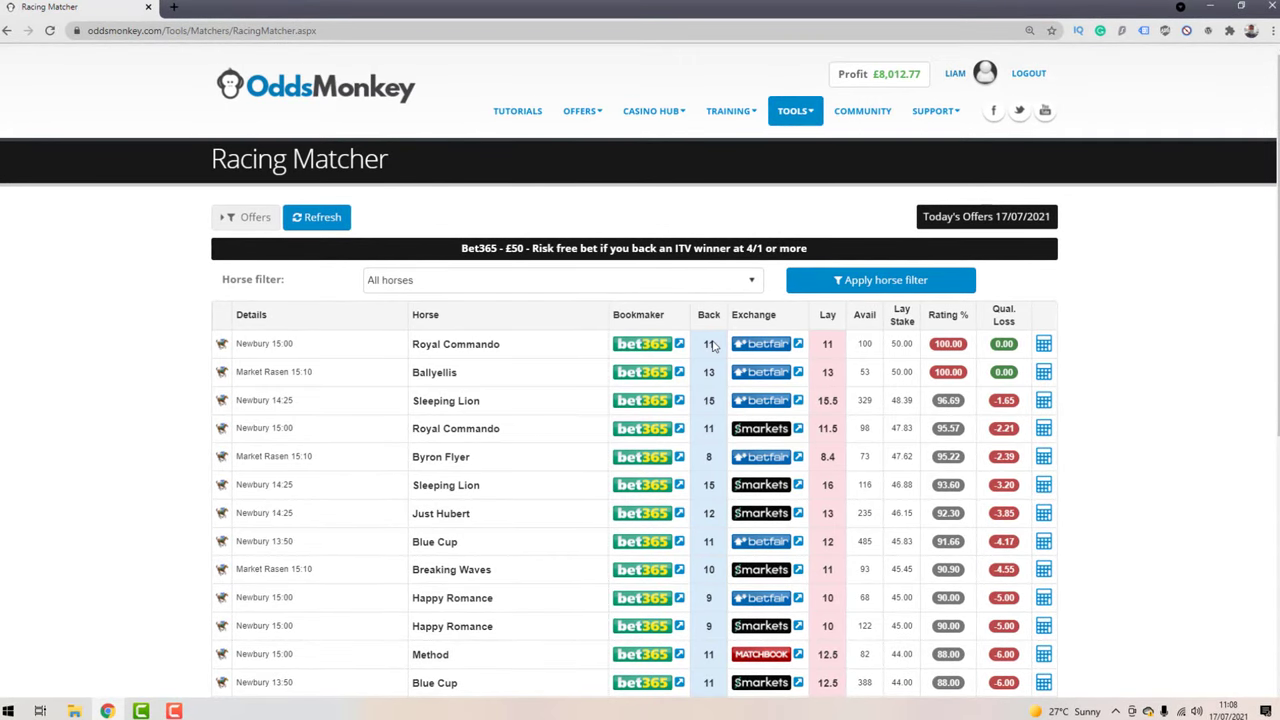
drag(467, 346, 500, 346)
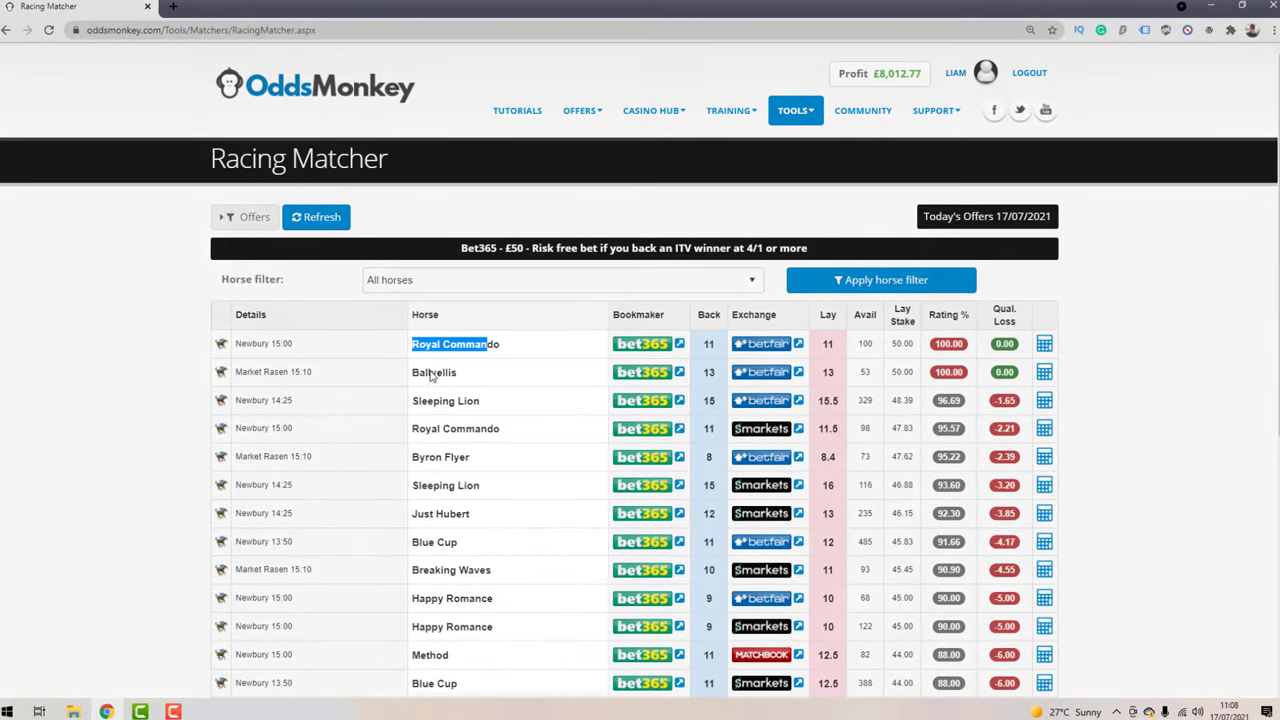
drag(410, 373, 503, 405)
drag(413, 429, 500, 435)
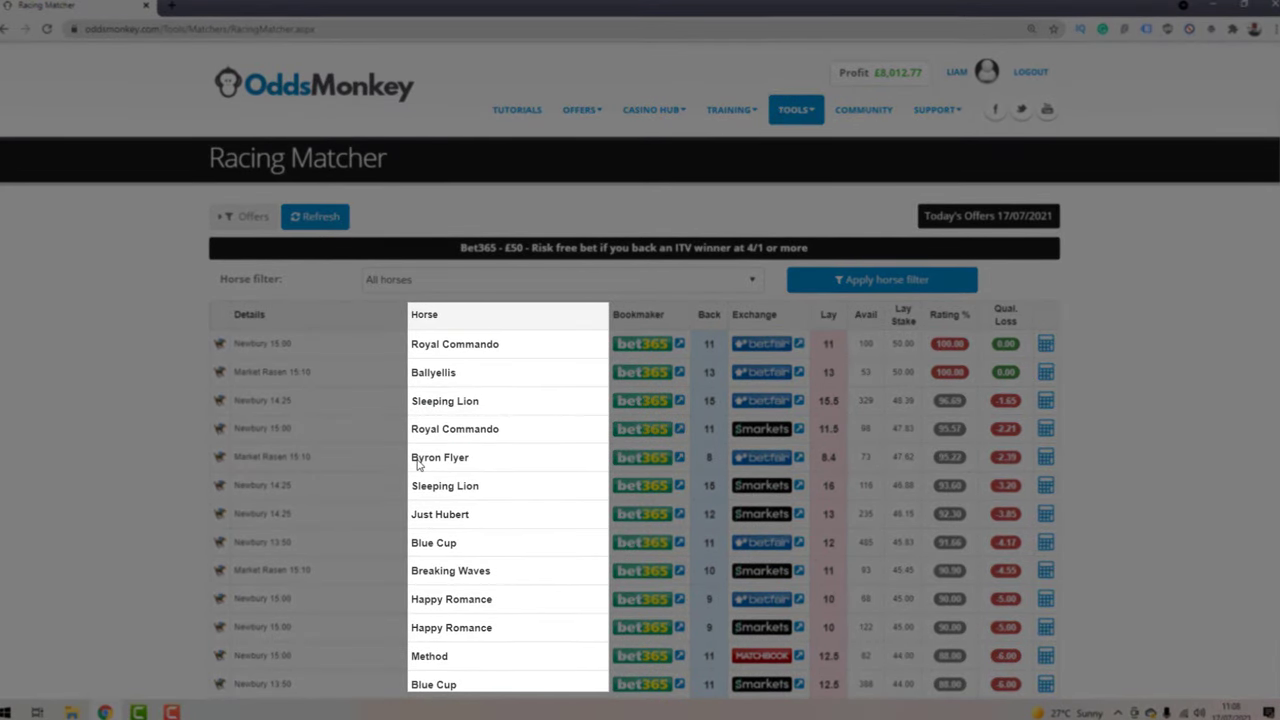
triple_click(475, 463)
click(476, 463)
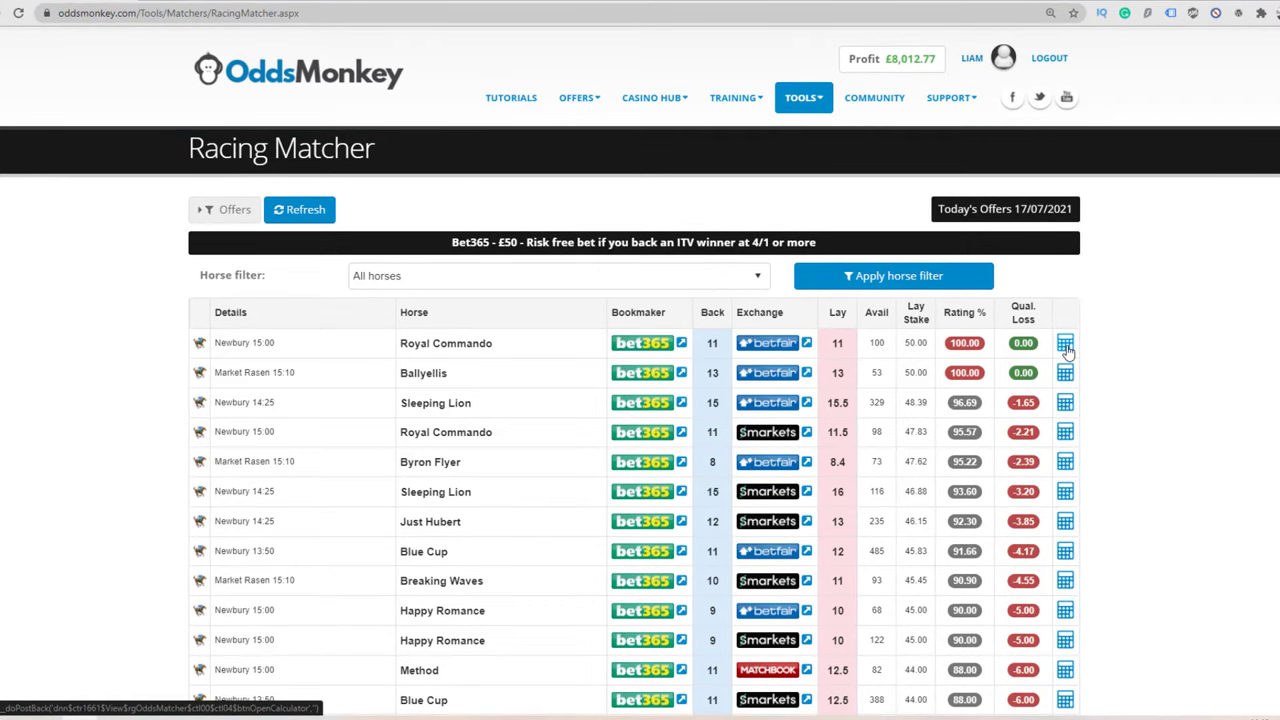
click(1065, 344)
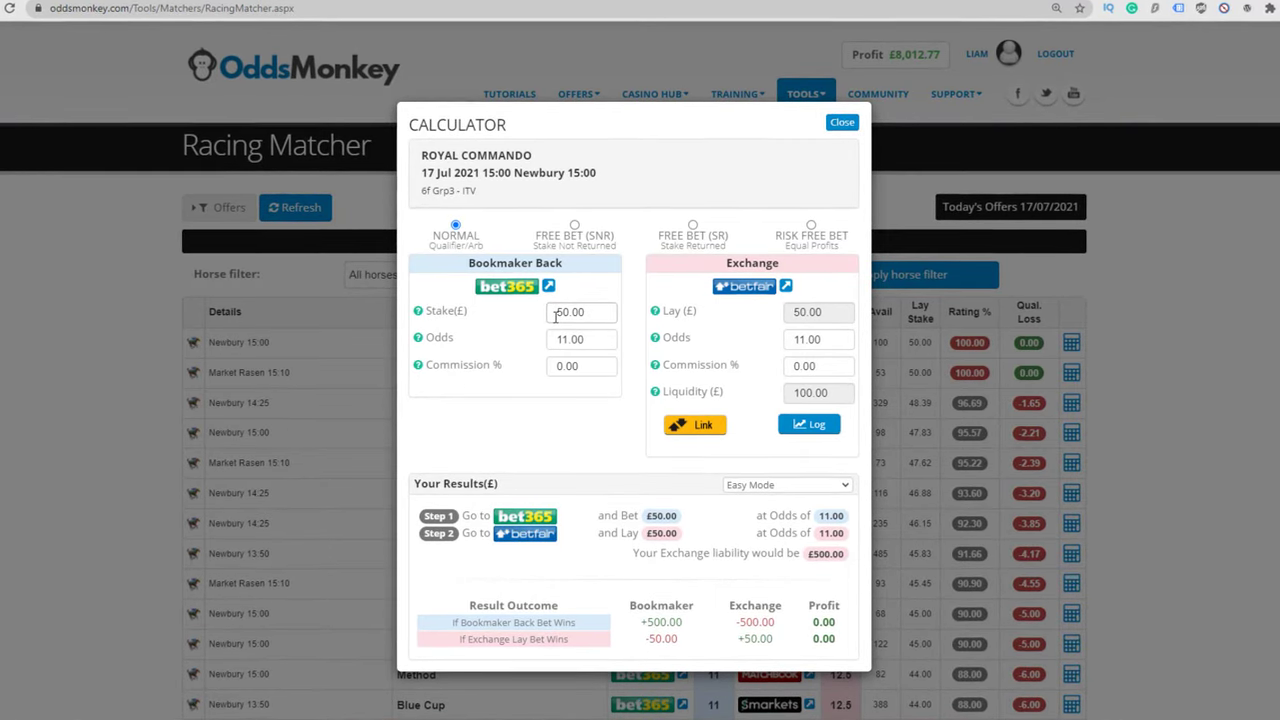
click(556, 316)
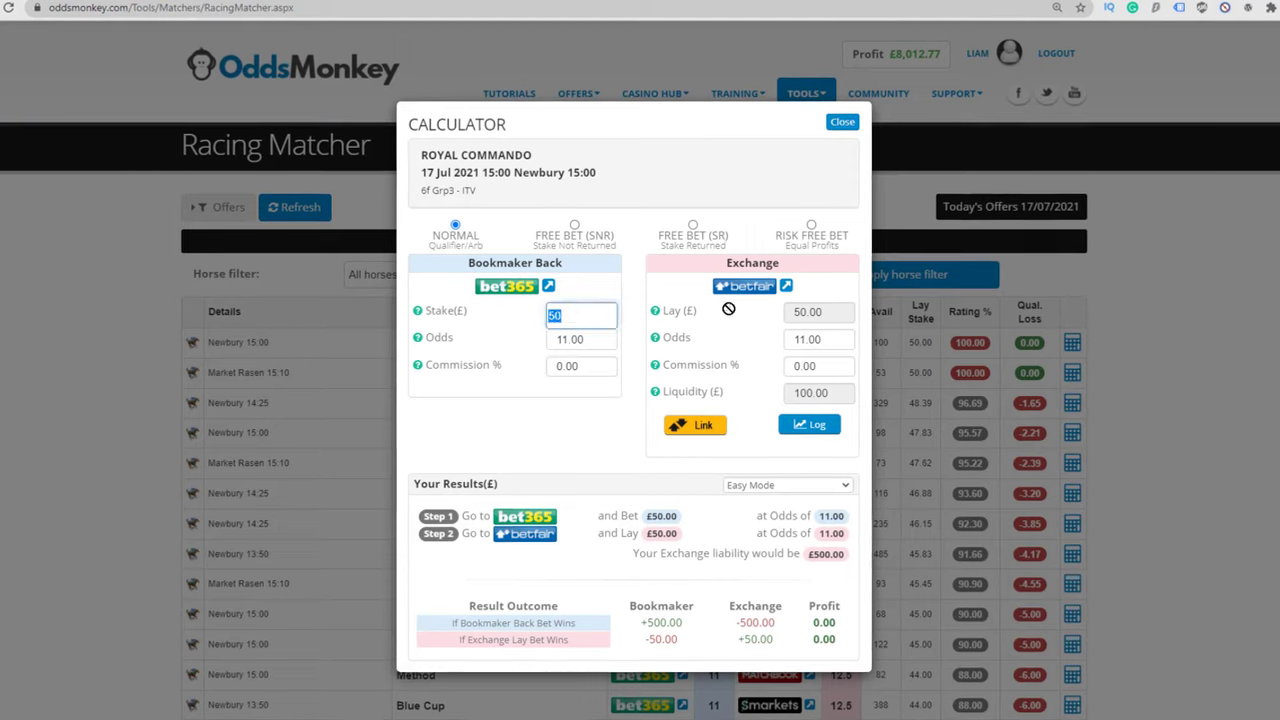
text(10)
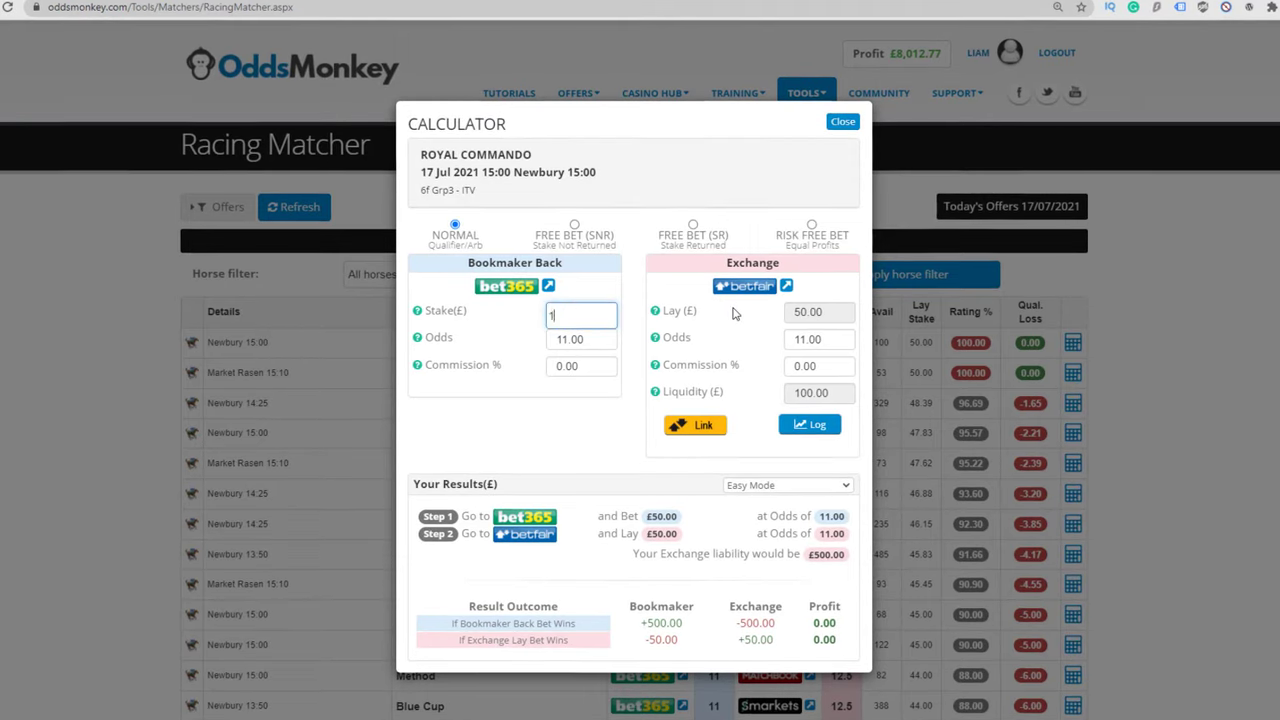
click(733, 314)
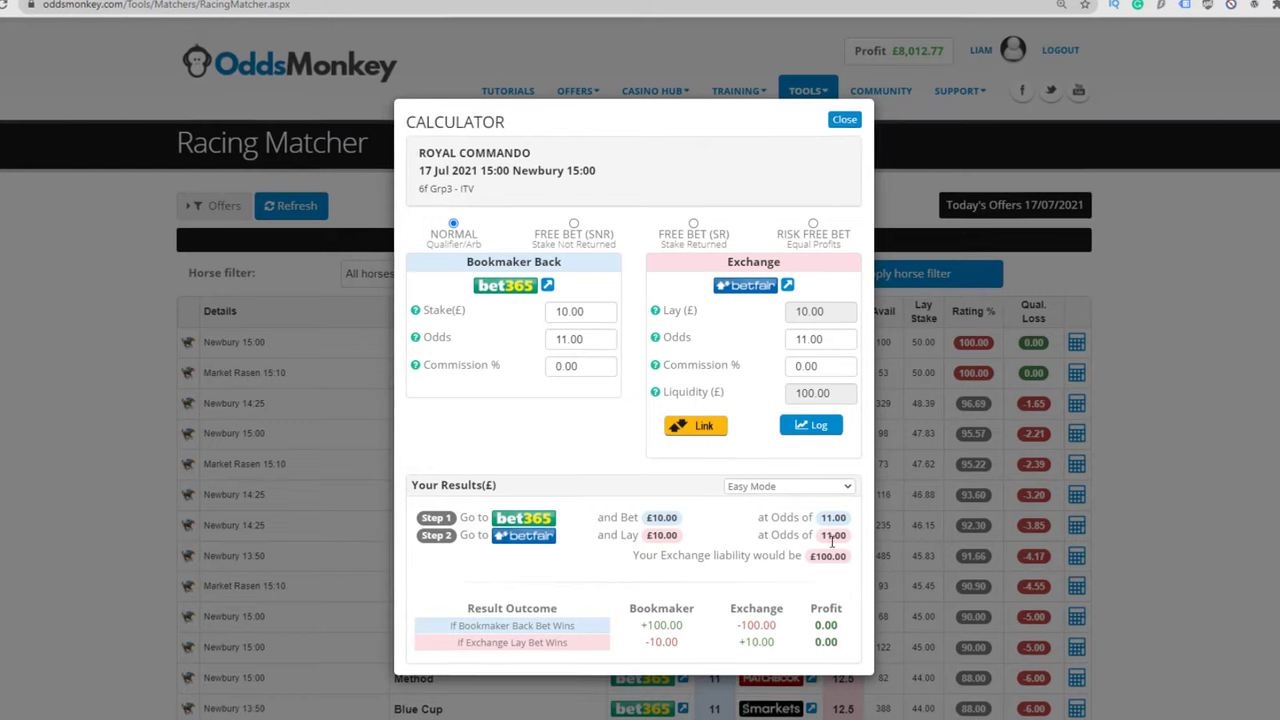
drag(677, 560, 829, 557)
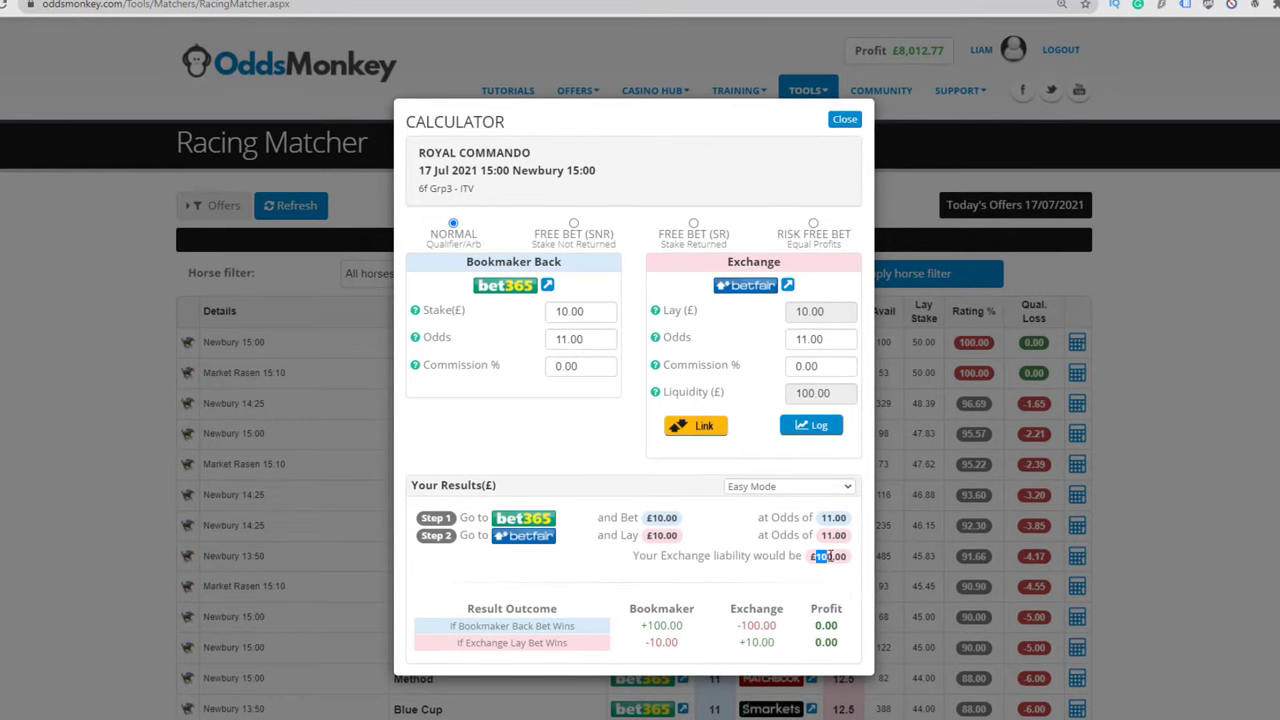
click(816, 225)
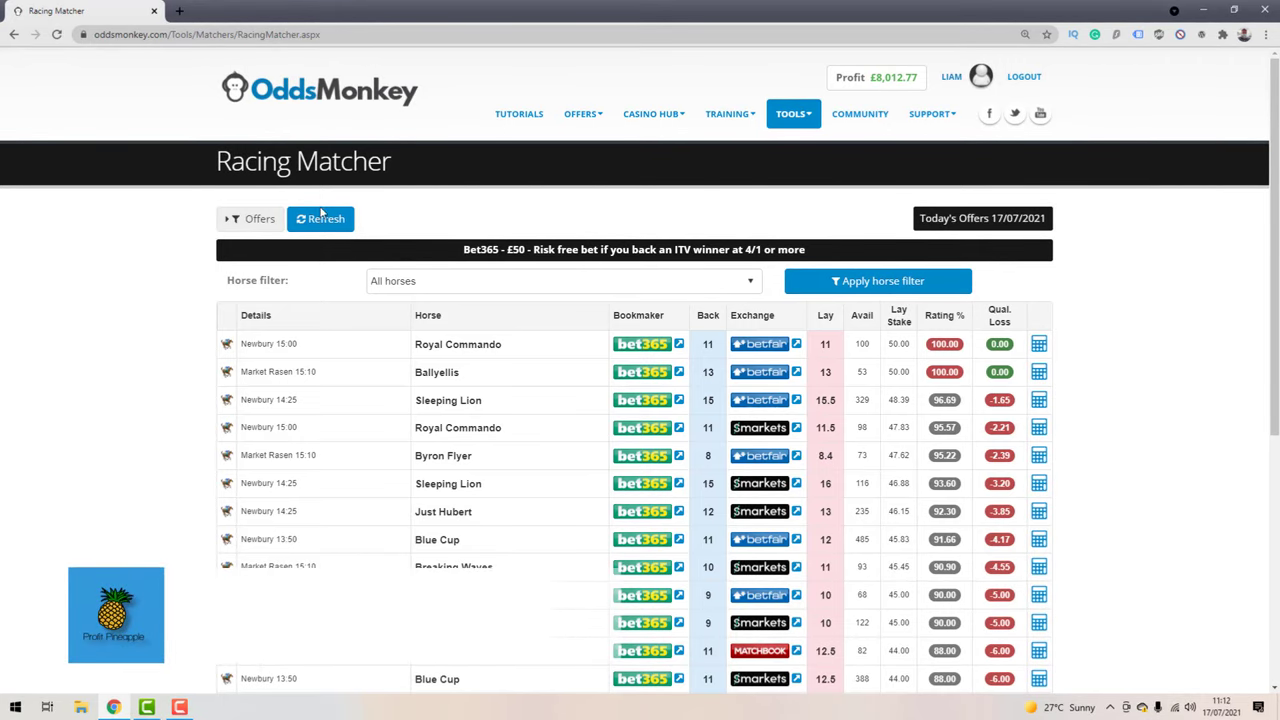
- Choose the Paddy Power £10 free bet if 2nd, 3rd or 4th offer in the Racing Matcher filter
click(258, 219)
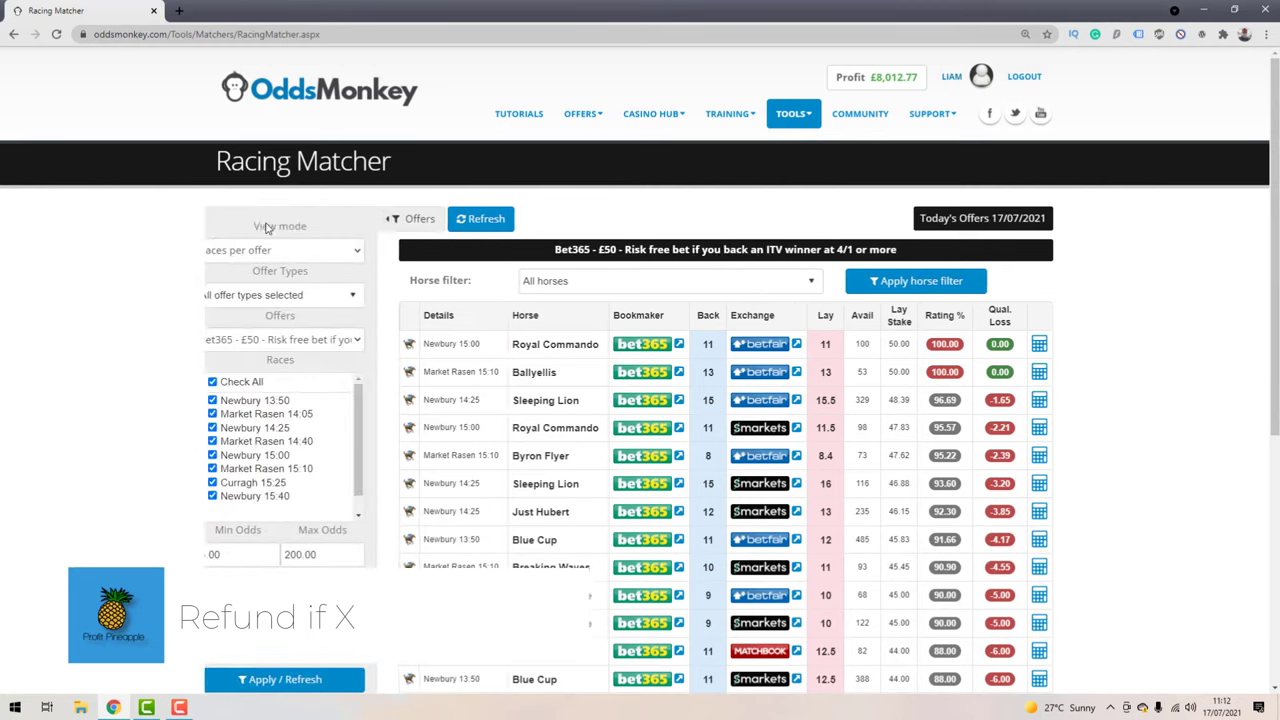
click(383, 341)
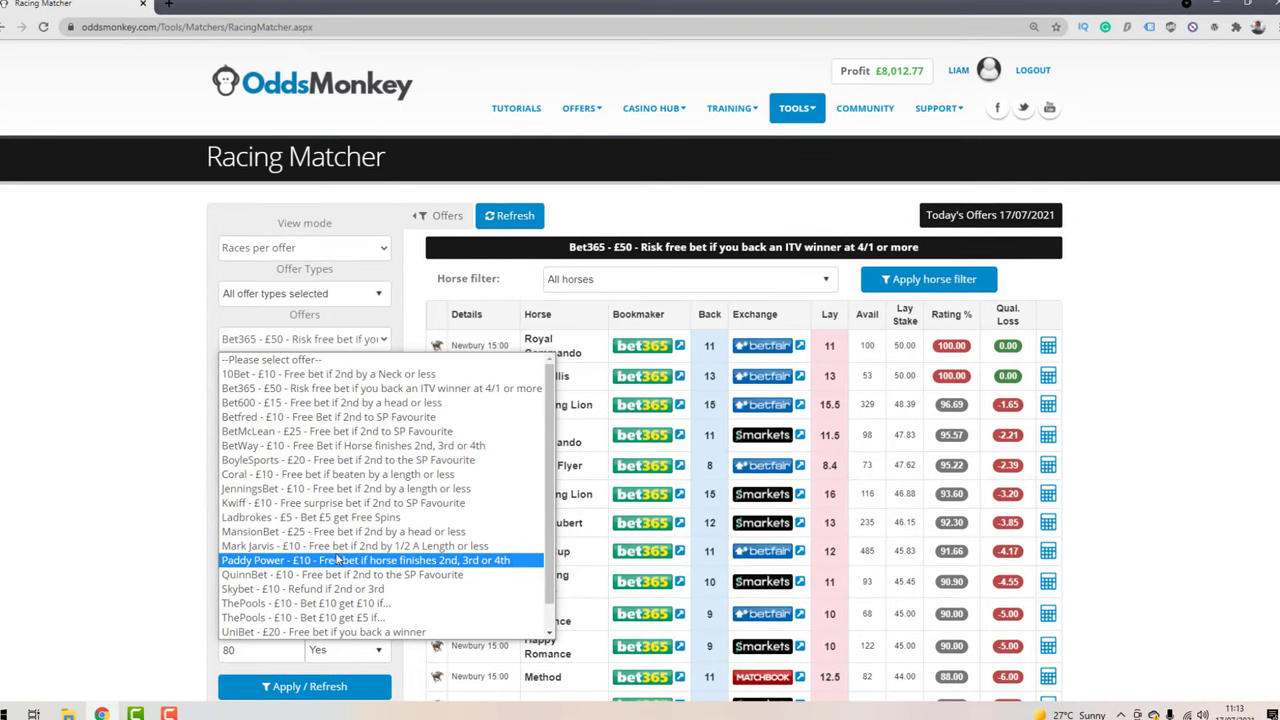
click(472, 561)
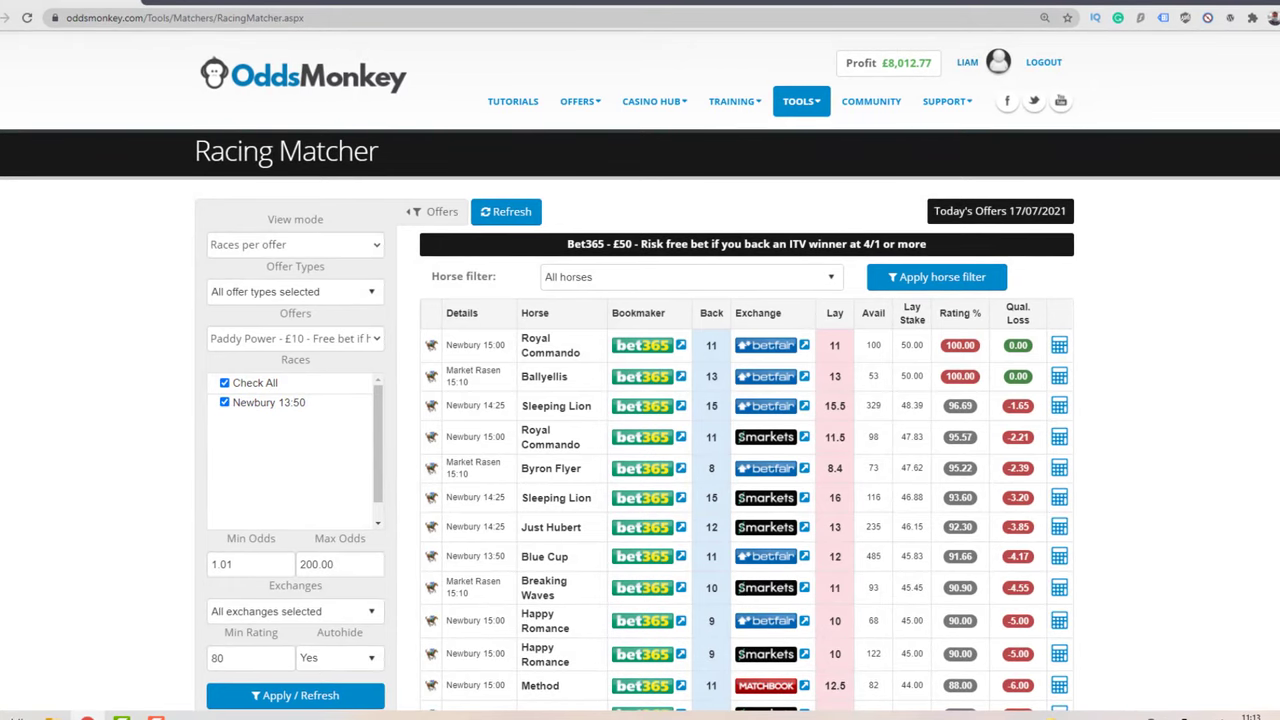
- Apply the Paddy Power filter, review Real World's bet calculator (lay £9.42 at 3.45), then close it
click(252, 698)
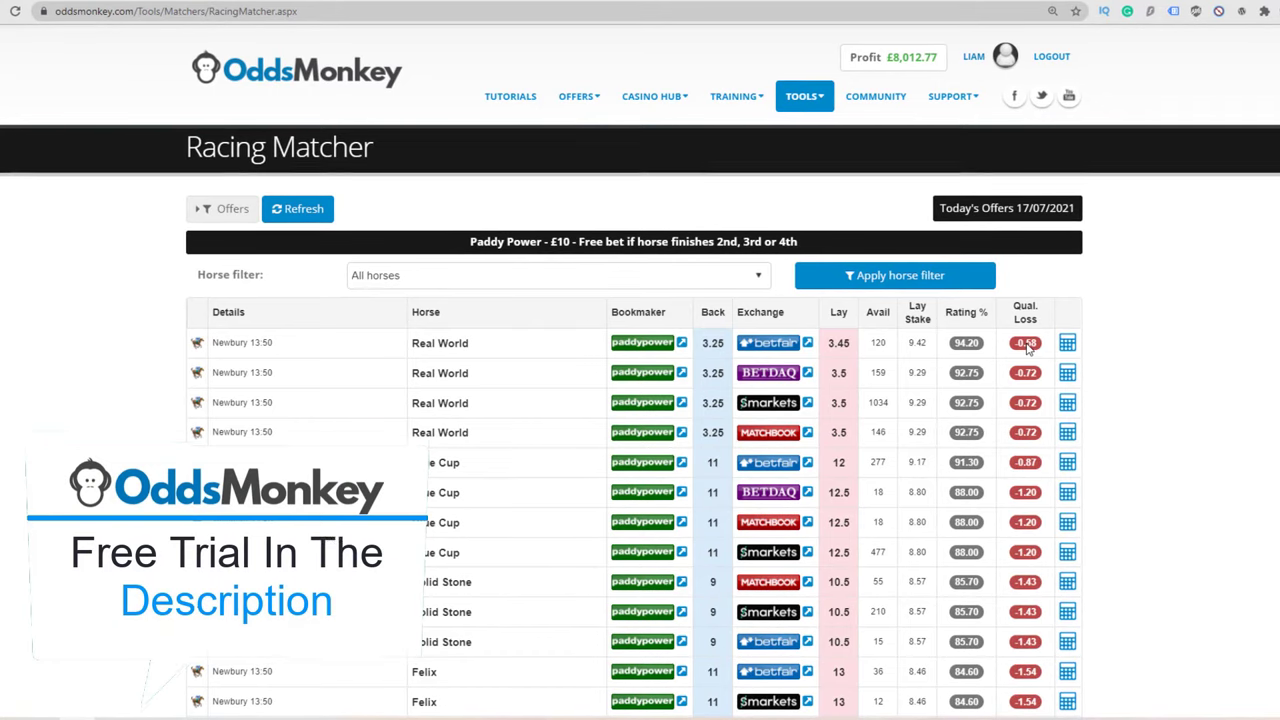
click(1068, 343)
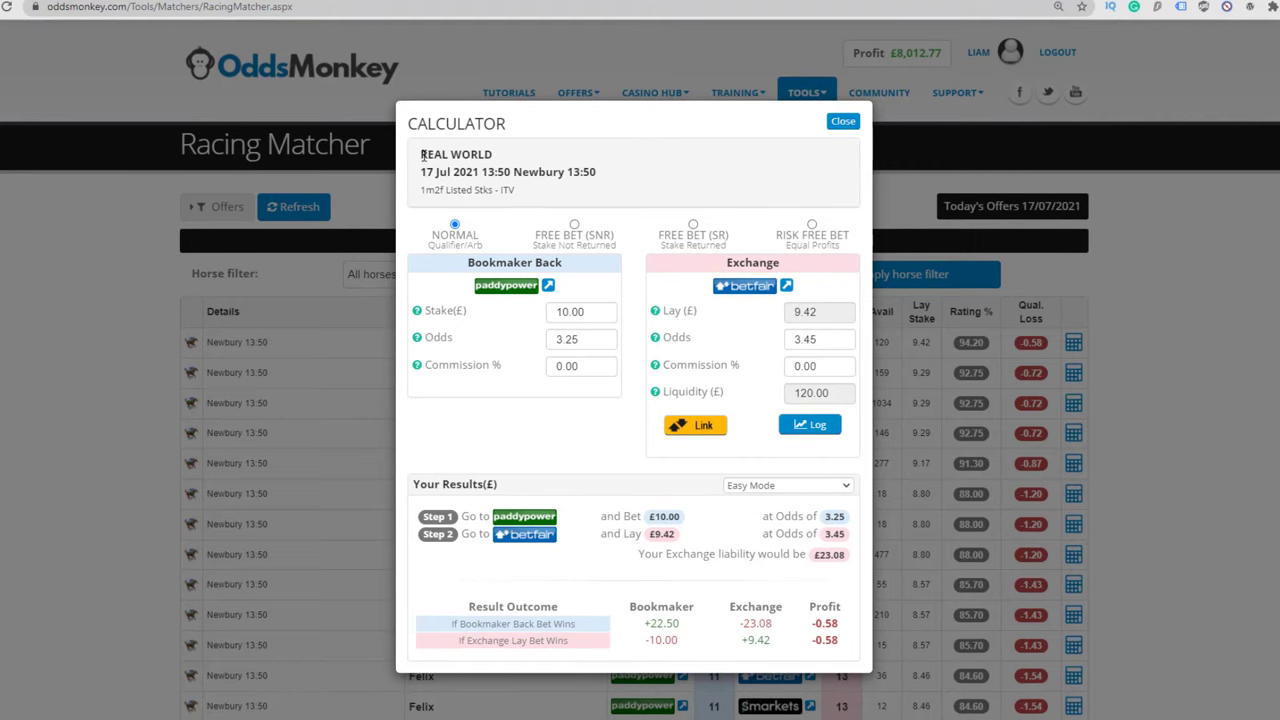
drag(432, 155, 519, 158)
click(519, 158)
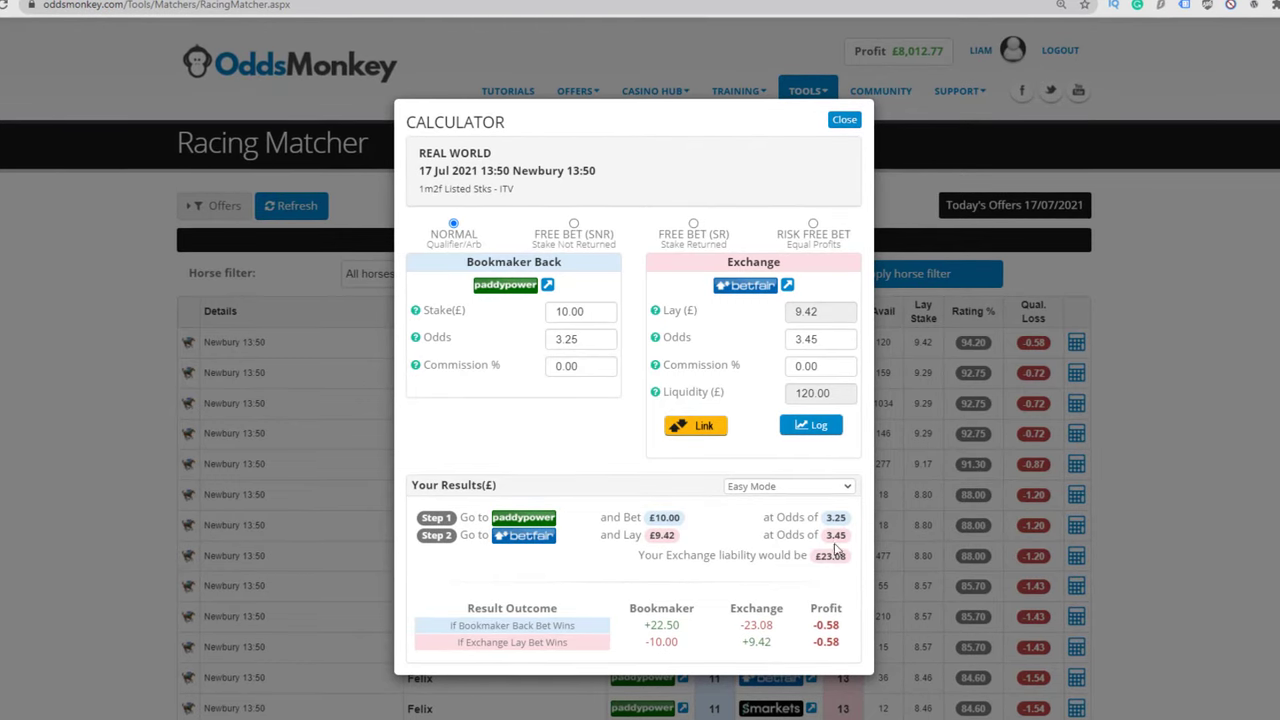
click(790, 648)
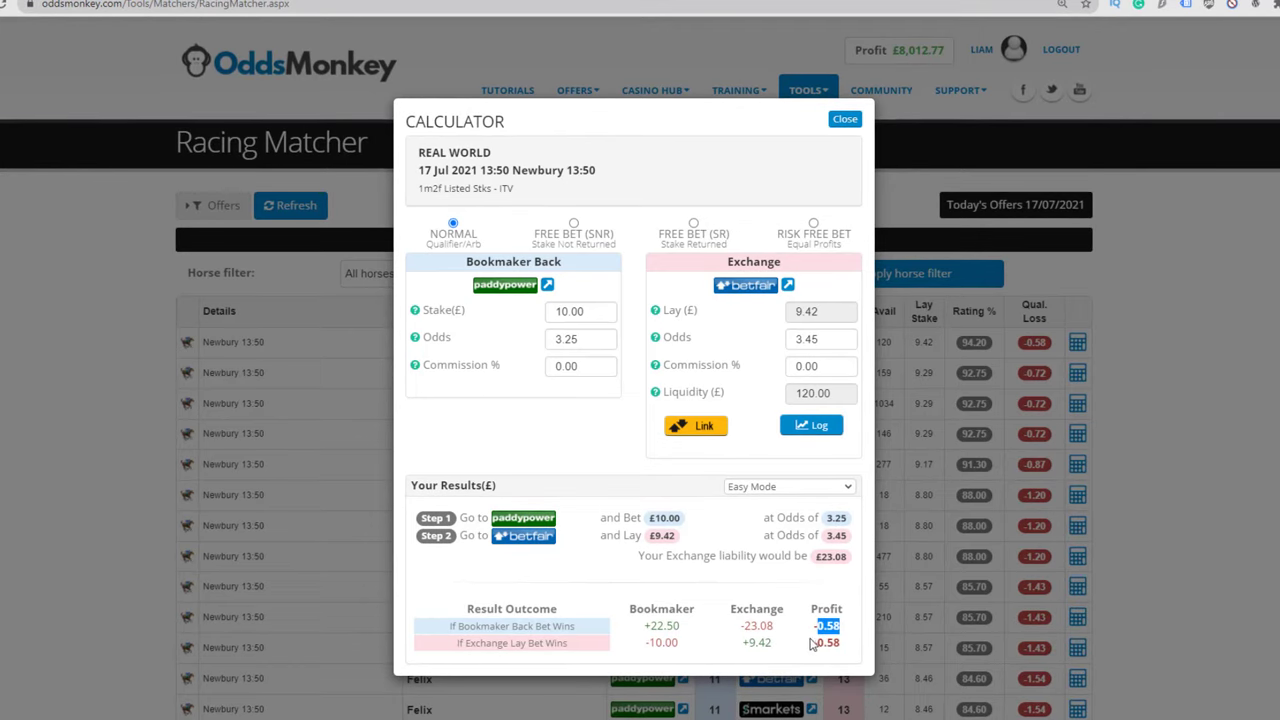
- Dismiss the calculator and select the Coral £10 beaten-by-a-length free-bet offer
key(Escape)
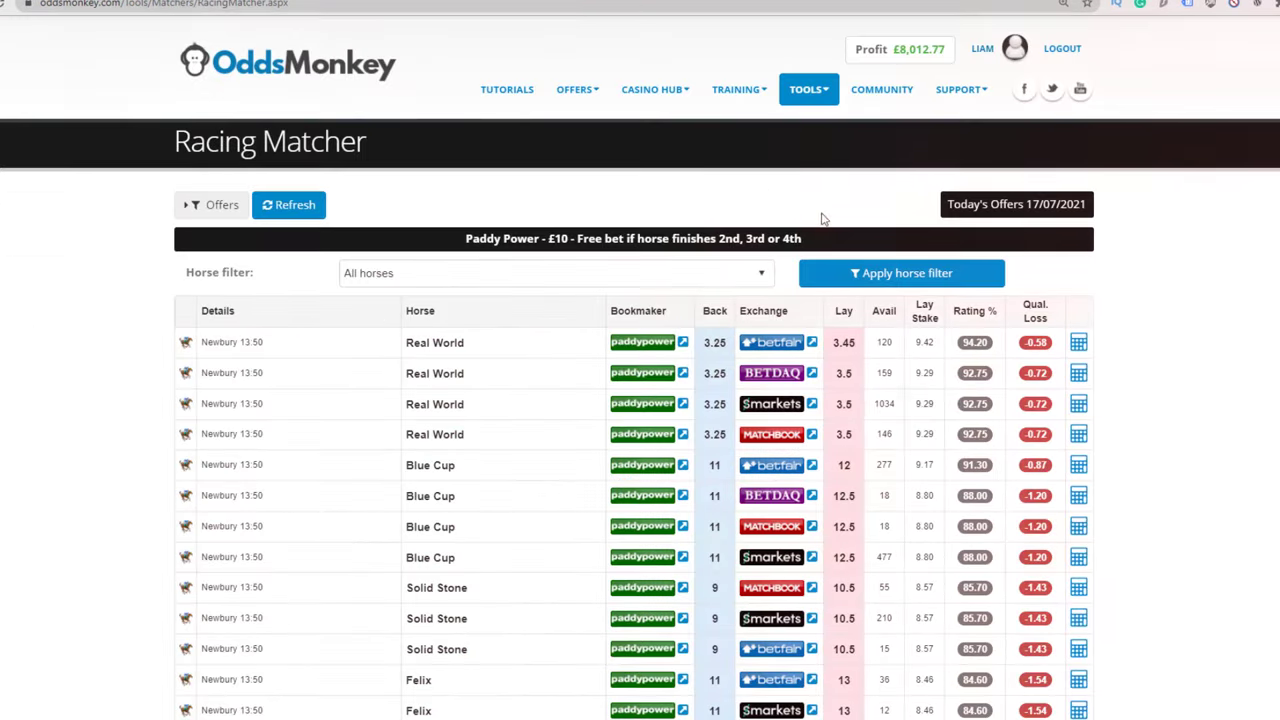
click(197, 206)
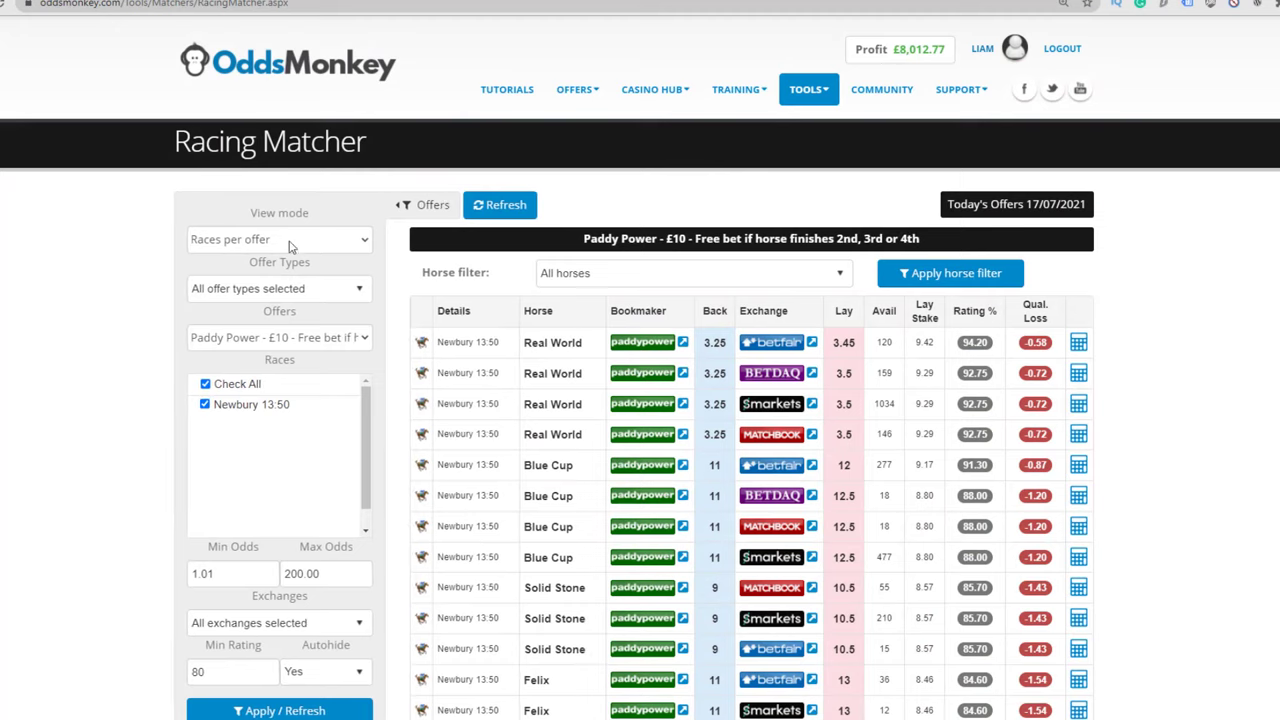
click(340, 340)
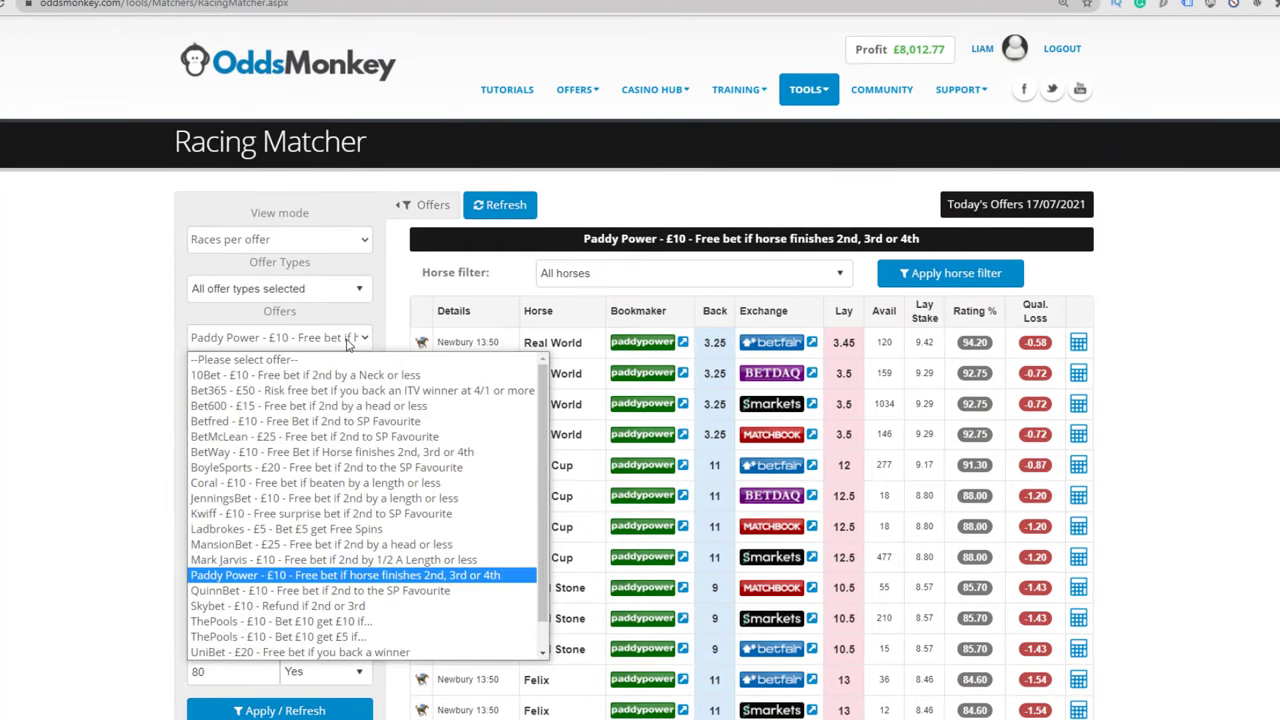
click(393, 482)
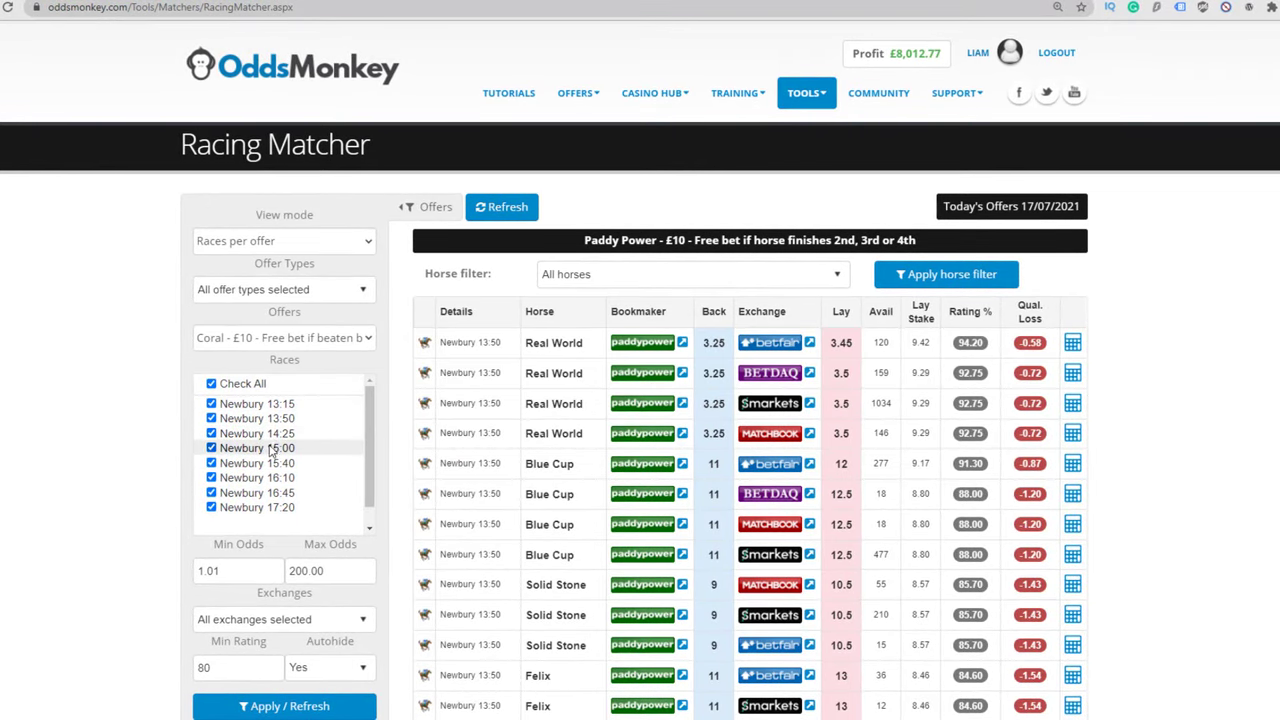
- Untick the Newbury 15:00, 16:45 and 17:20 races in the race filter
click(213, 449)
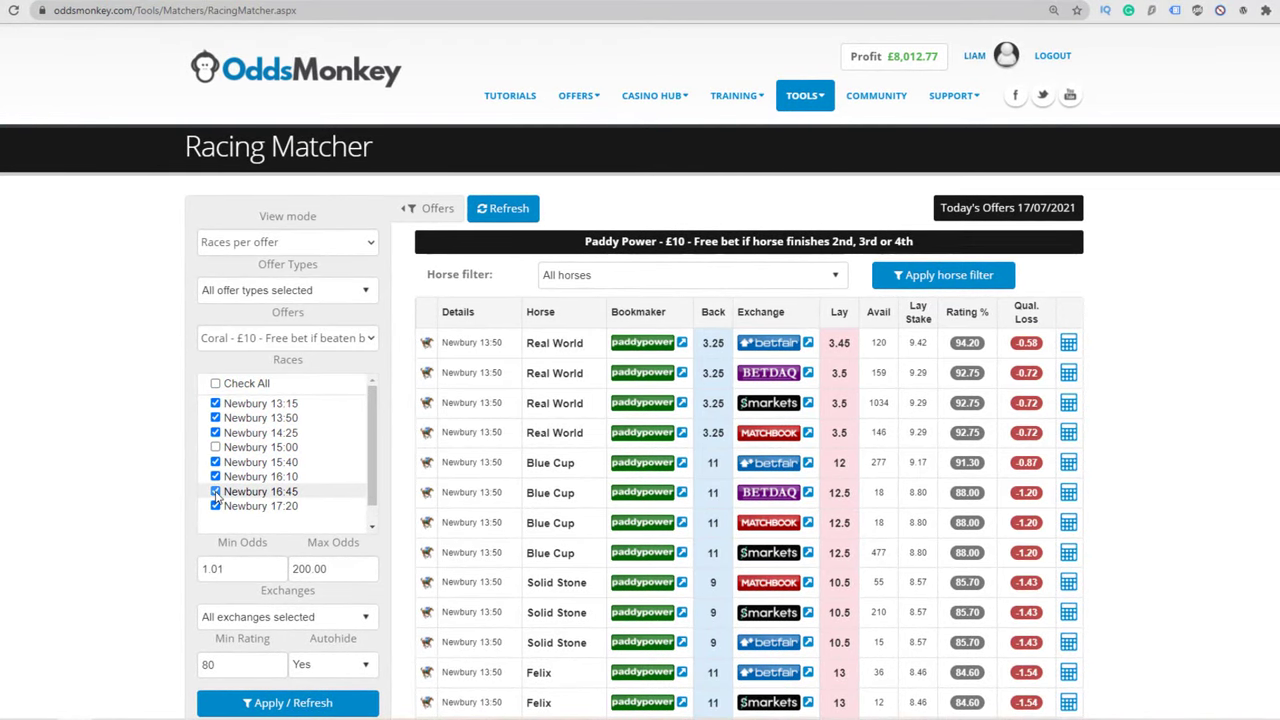
click(215, 492)
click(215, 506)
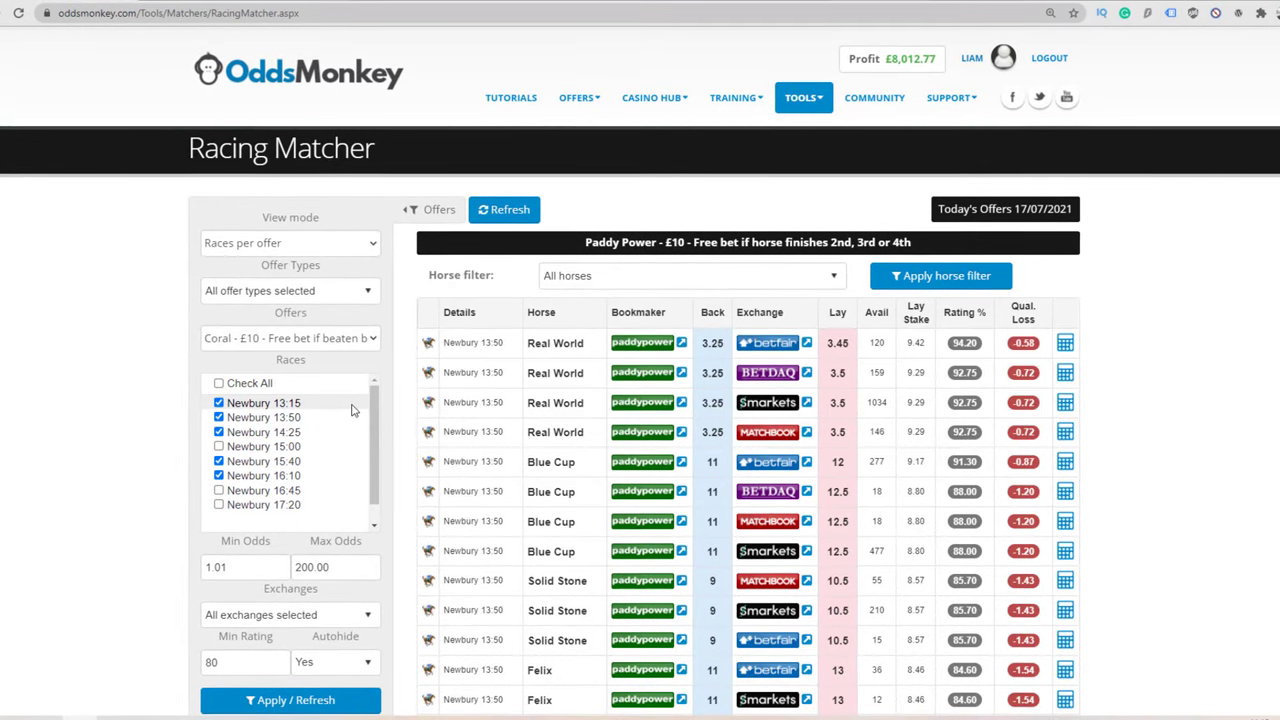
scroll(352, 410, down, 1)
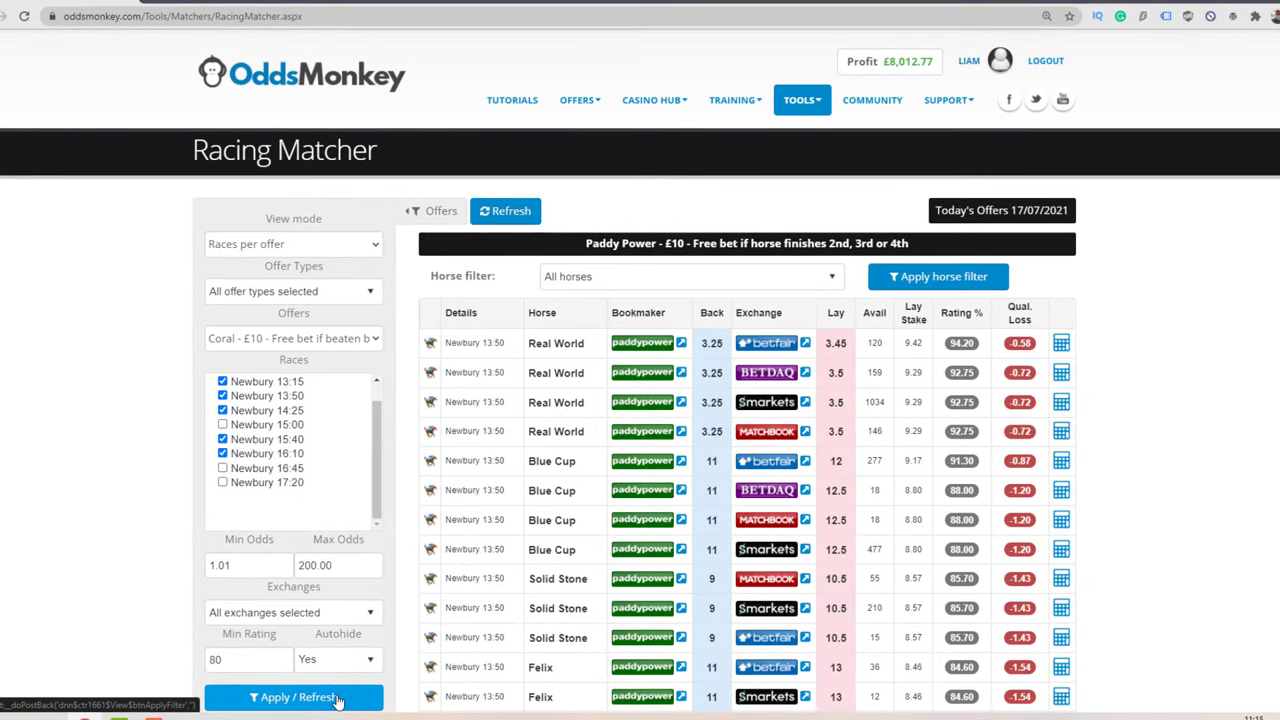
- Apply the Coral filters and highlight top-rated horse Sleeping Lion (100.00)
click(338, 698)
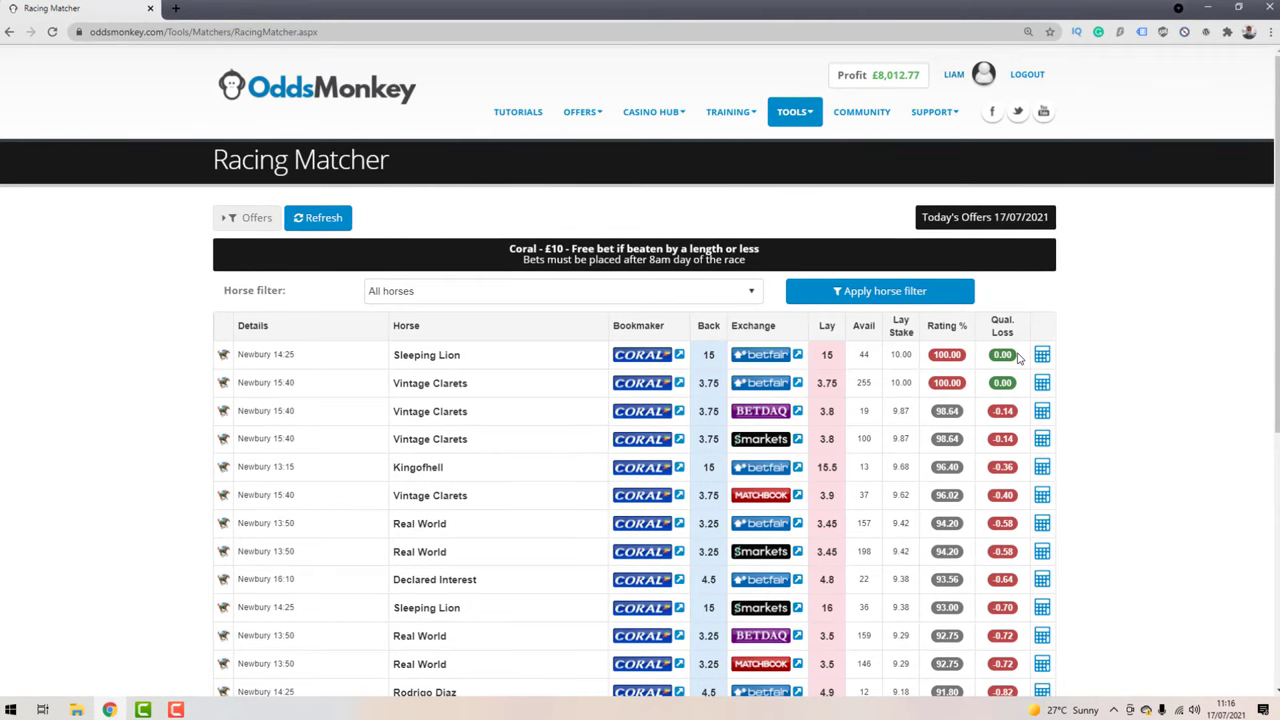
drag(395, 360, 467, 360)
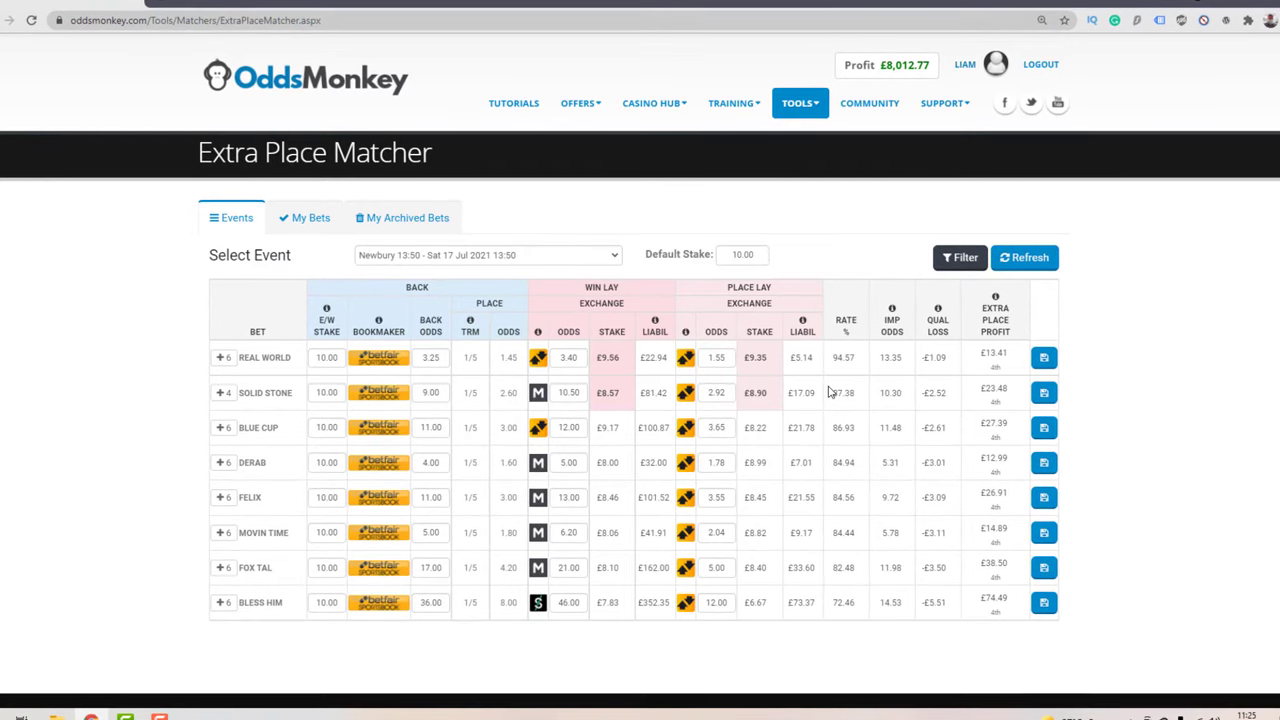
- Highlight Real World's -£1.09 qualifying loss for Newbury 13:50 in the Extra Place Matcher
double_click(935, 358)
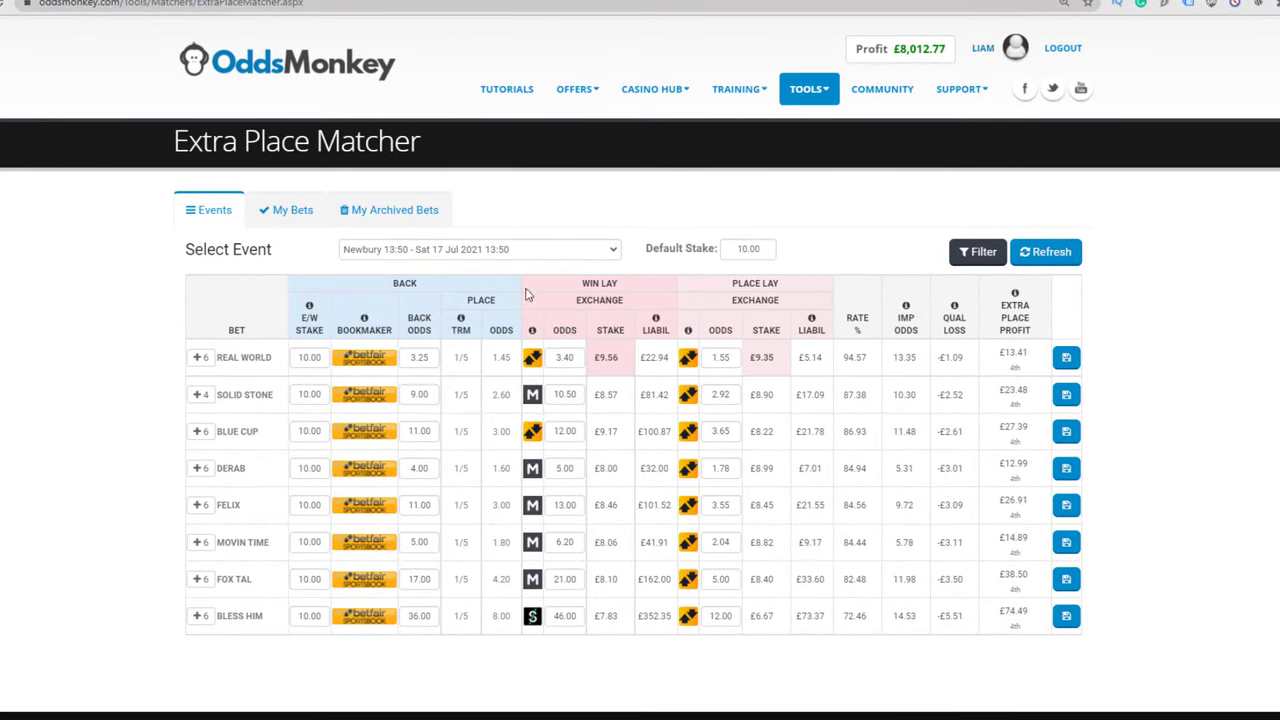
- Set Real World's each-way stake to 50.00, giving a new qualifying loss of -£5.43
double_click(309, 357)
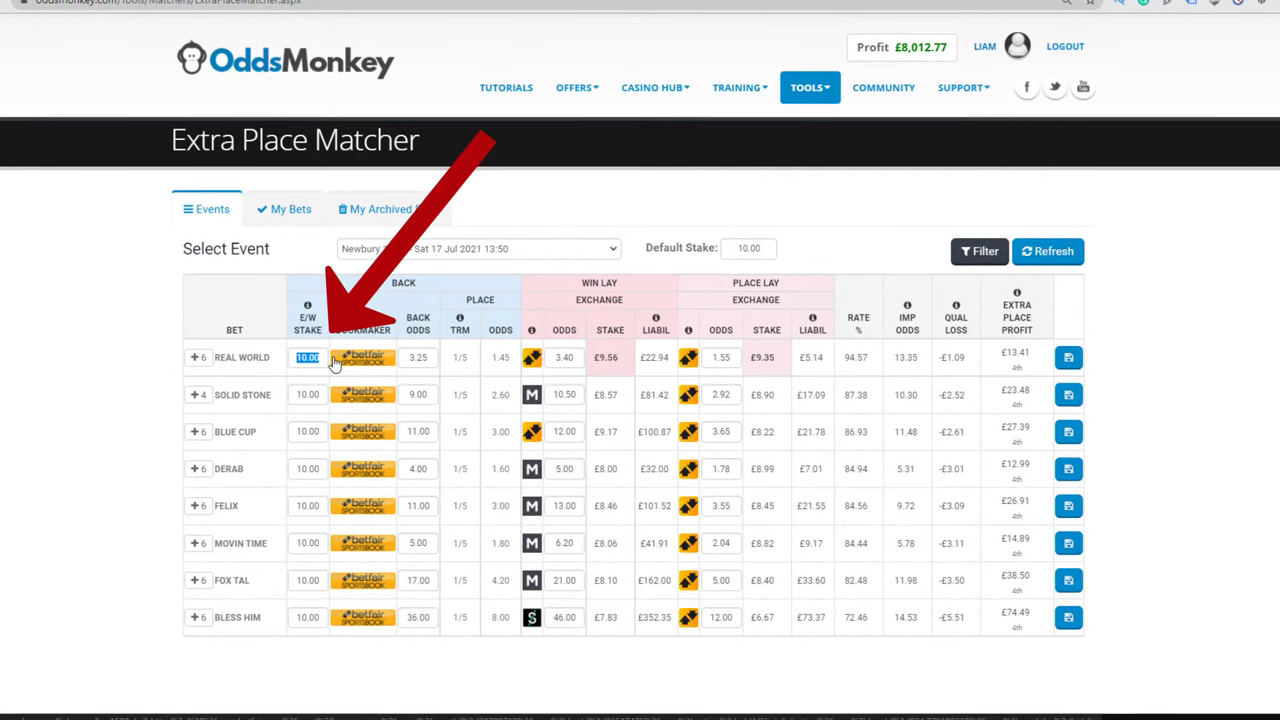
text(50.00)
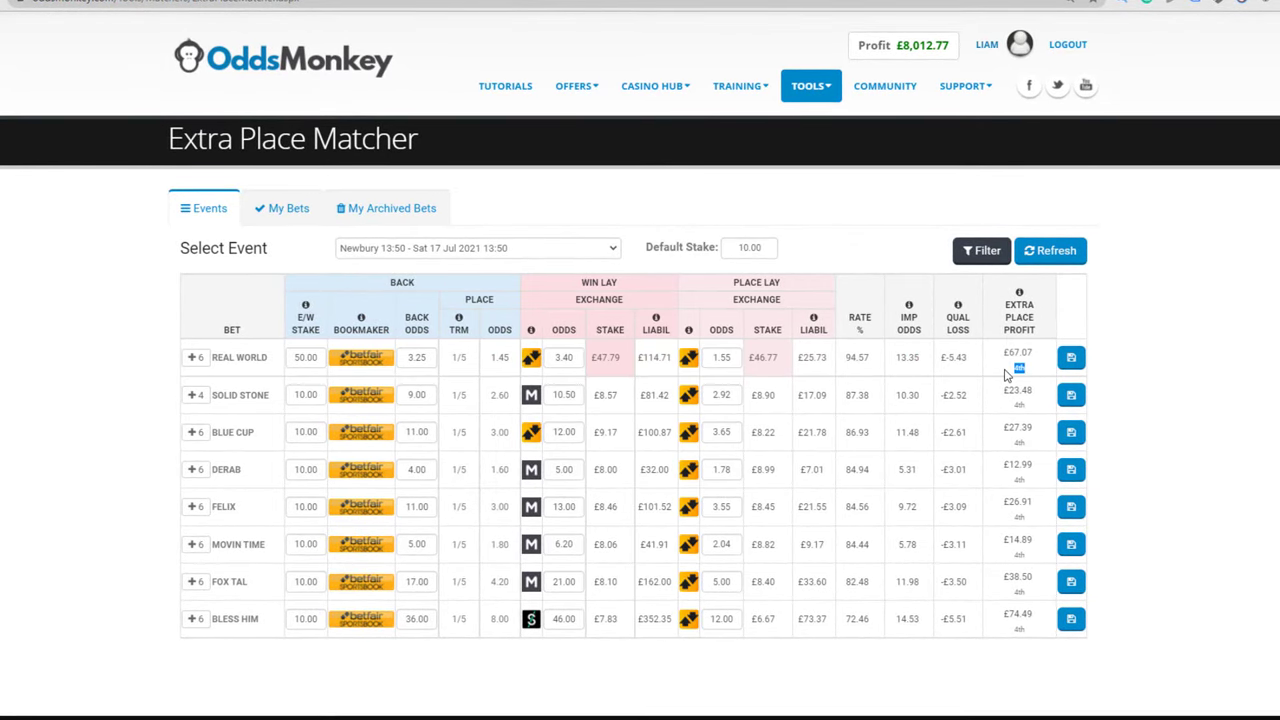
drag(942, 362, 975, 366)
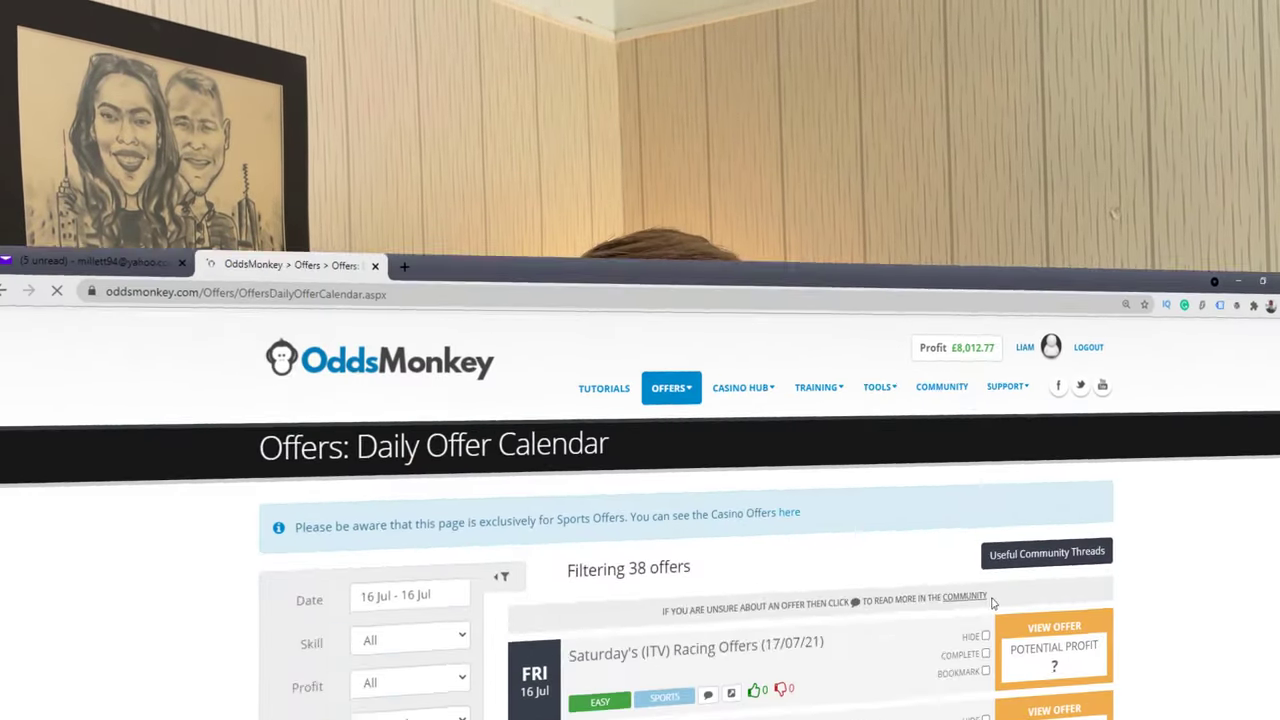
- Set the calendar's Profit filter to Guaranteed and refresh the offer list
click(415, 682)
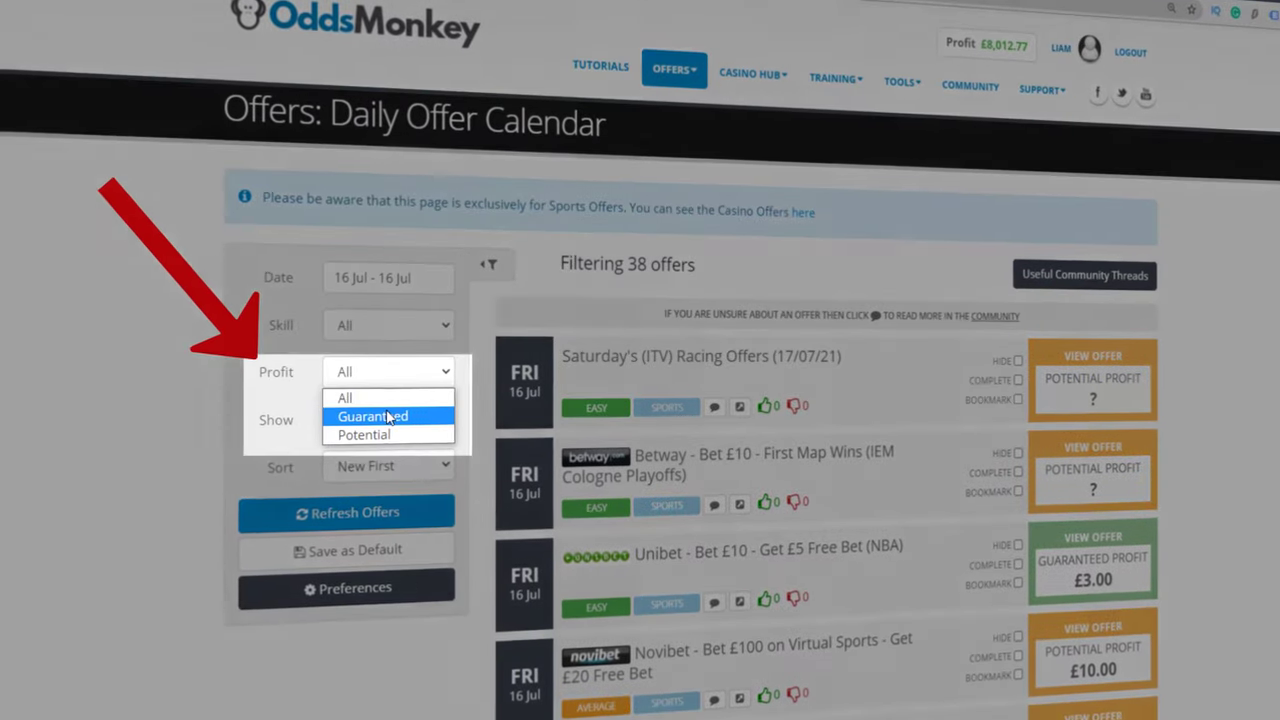
click(379, 414)
click(430, 510)
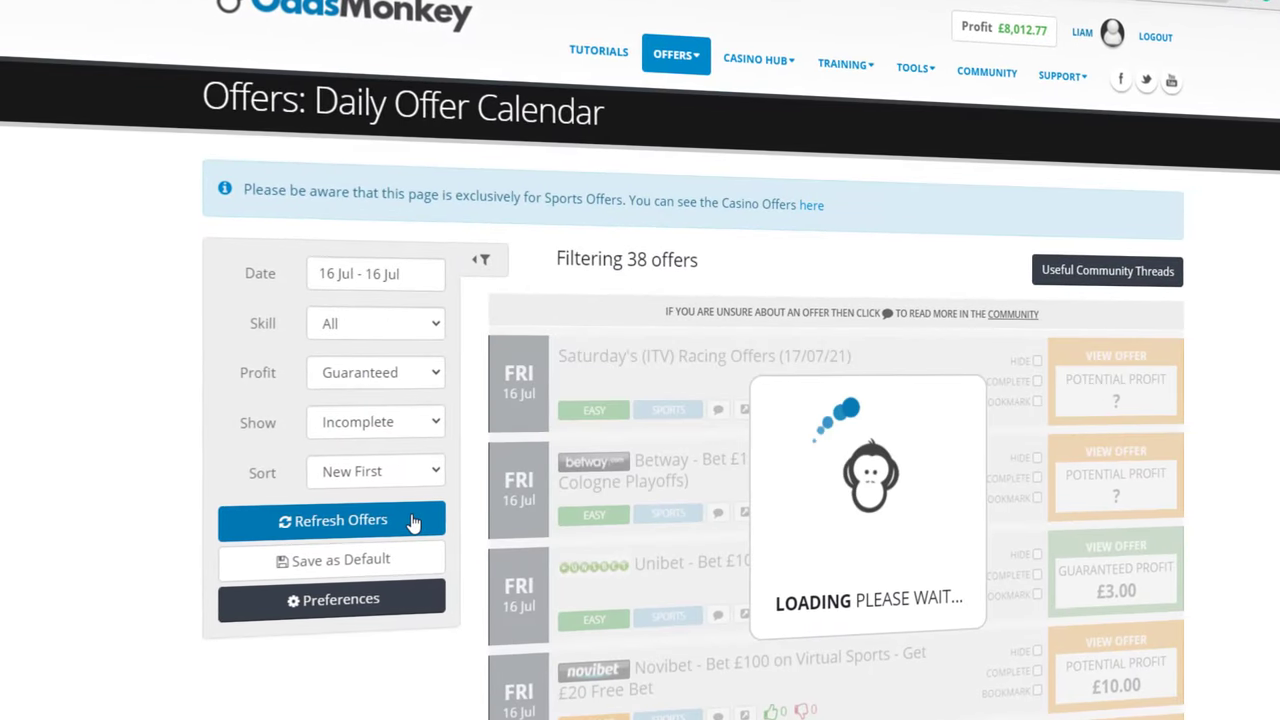